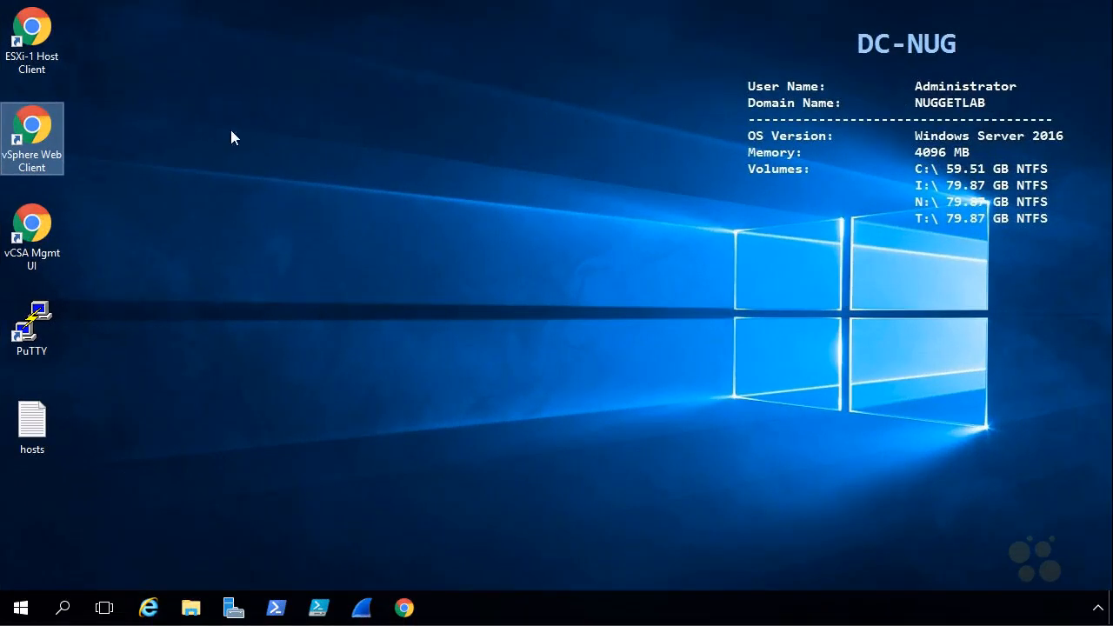
# - Open the vSphere Web Client and log in to vCenter with the account password
pyautogui.doubleClick(35, 128)
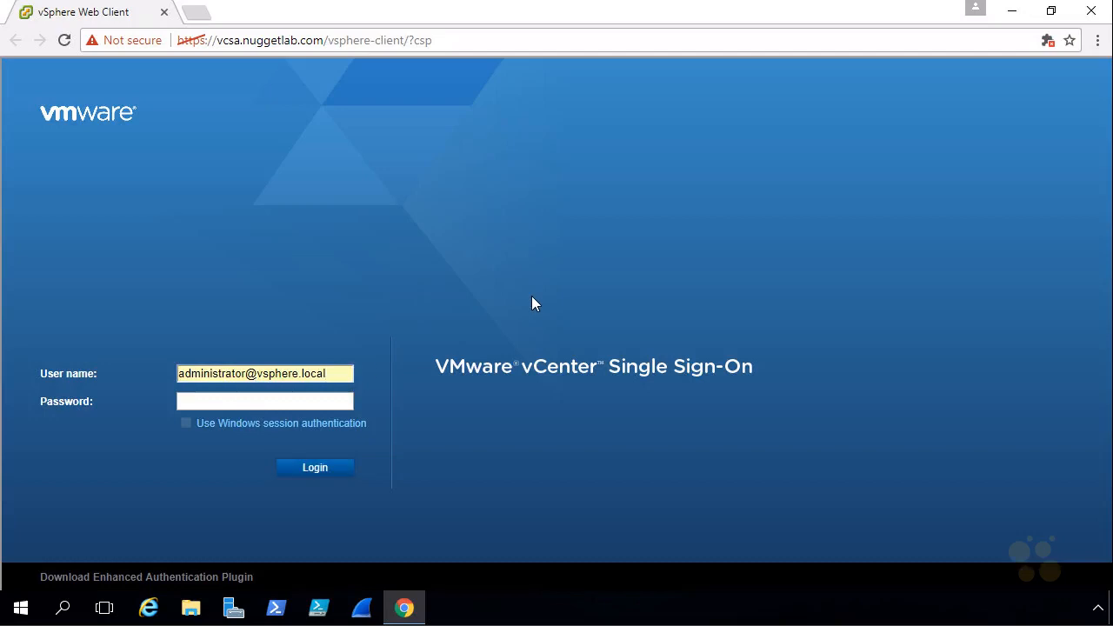
pyautogui.write('••••••••')
pyautogui.click(318, 470)
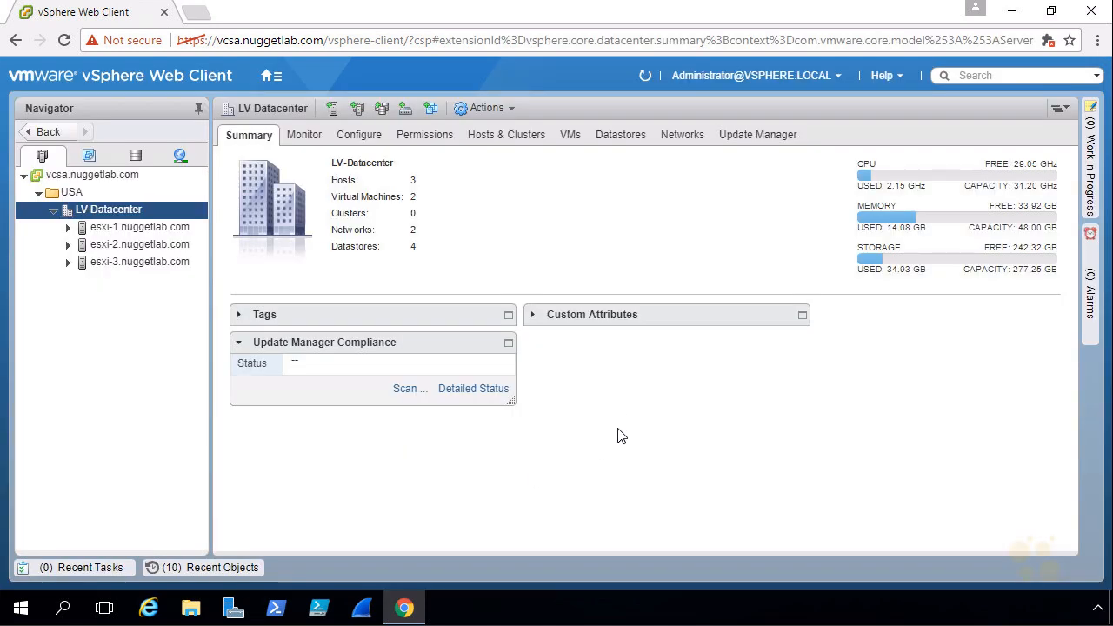
# - Open the general configuration settings of iSCSI-Datastore in the storage inventory
pyautogui.click(135, 160)
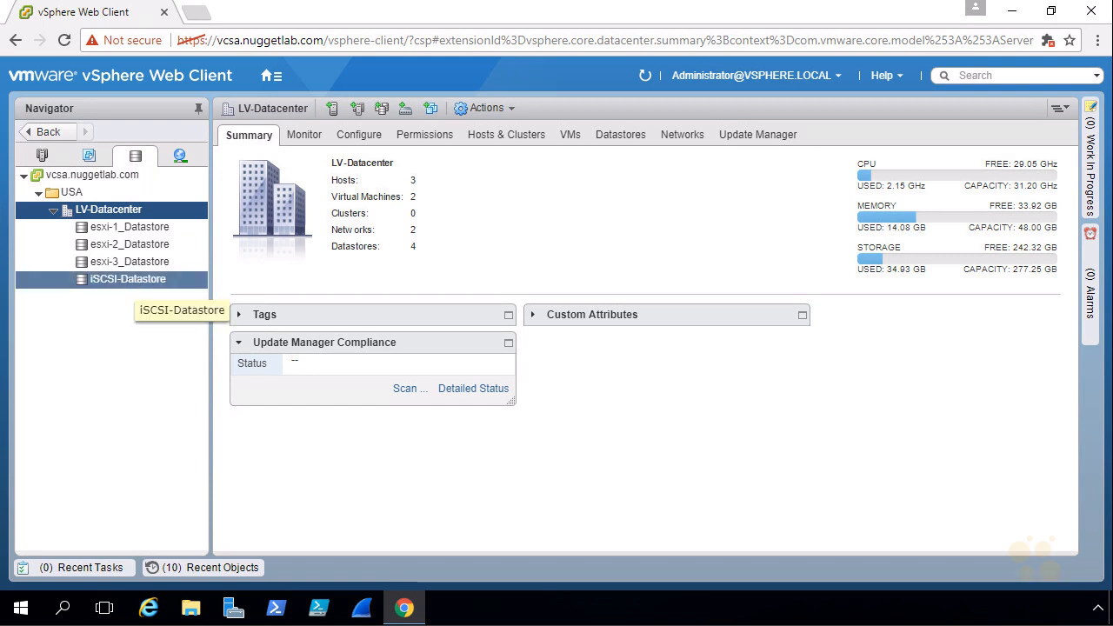
pyautogui.click(129, 284)
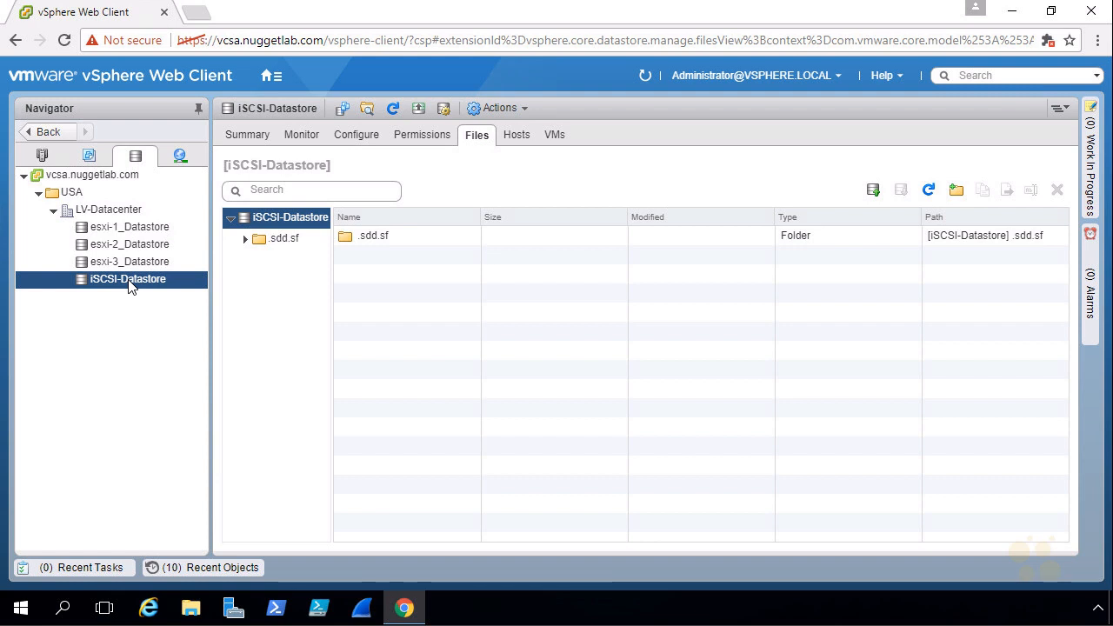
pyautogui.rightClick(130, 287)
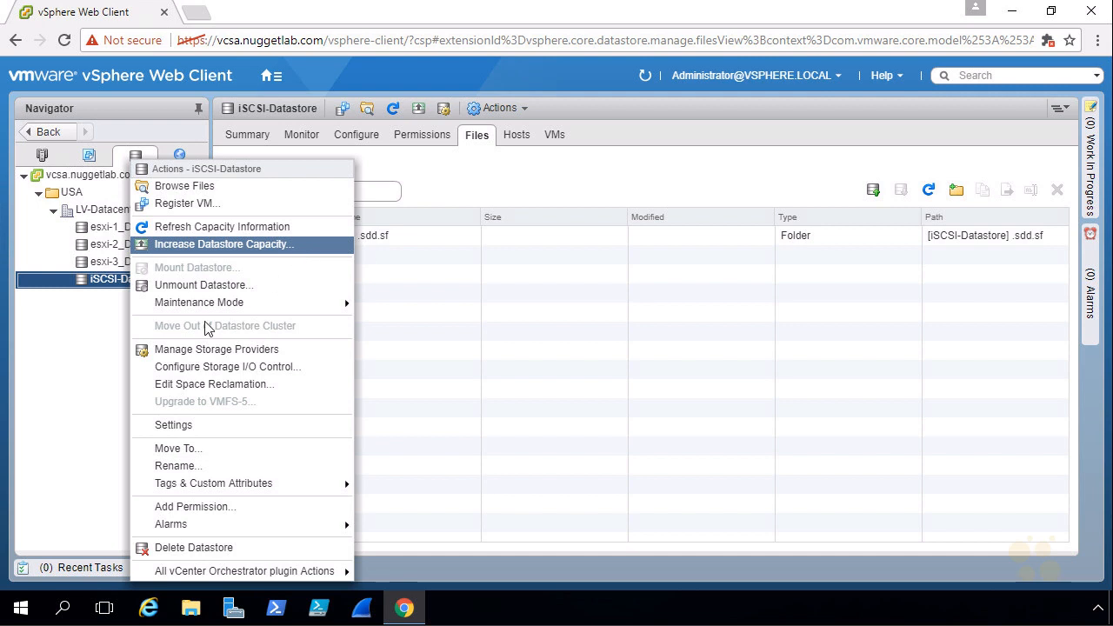
pyautogui.click(55, 373)
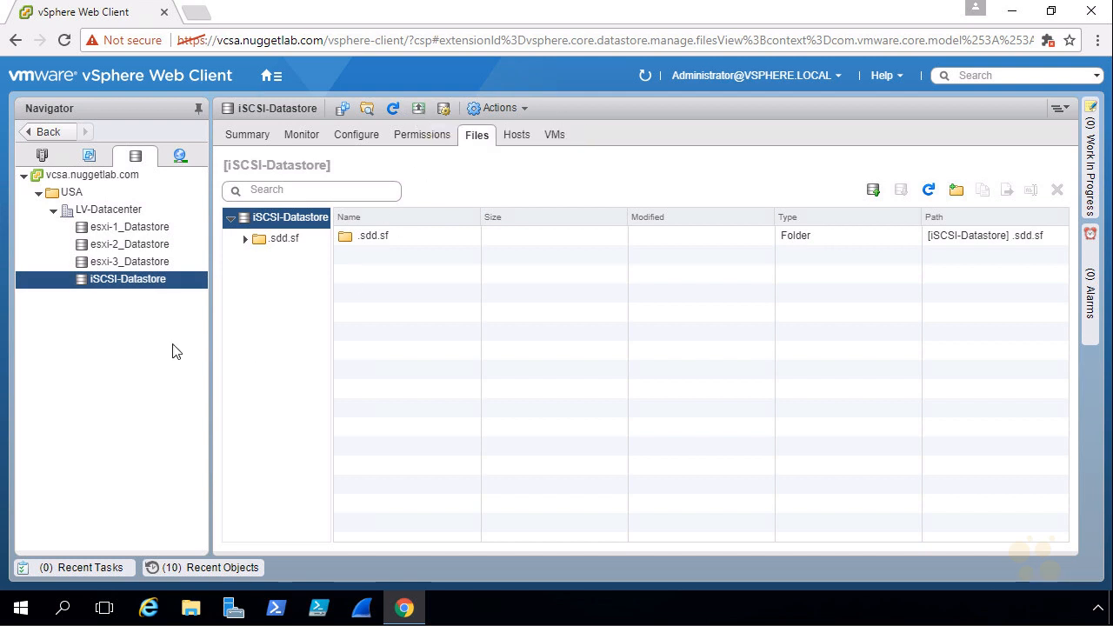
pyautogui.click(352, 139)
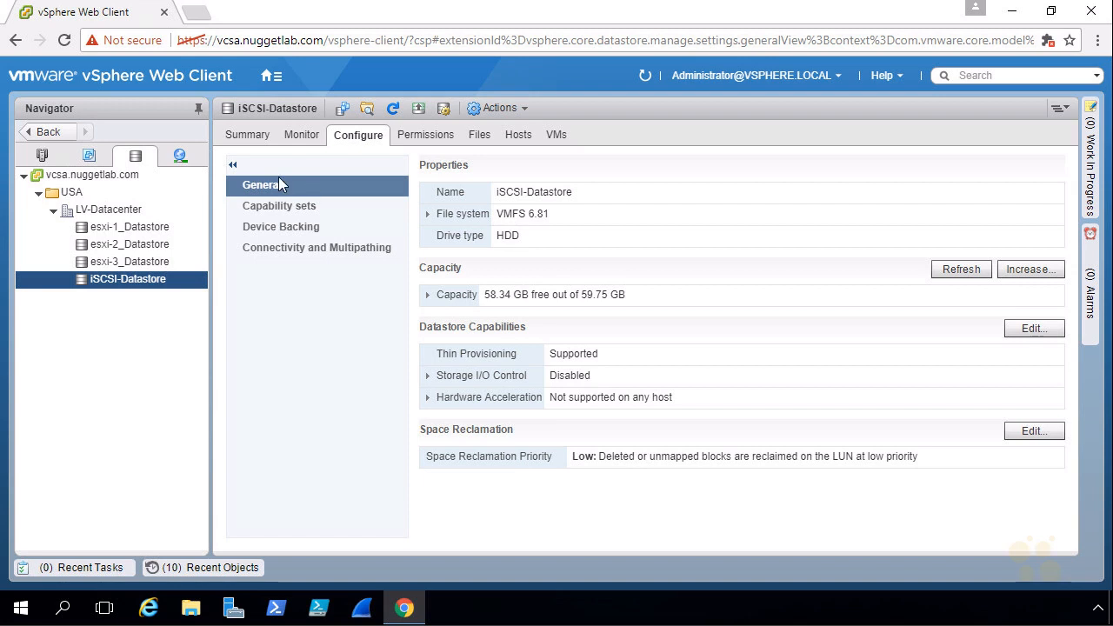
# - Start increasing the datastore's capacity, choosing the expandable MSFT iSCSI Disk at LUN 0 as the device
pyautogui.click(1021, 269)
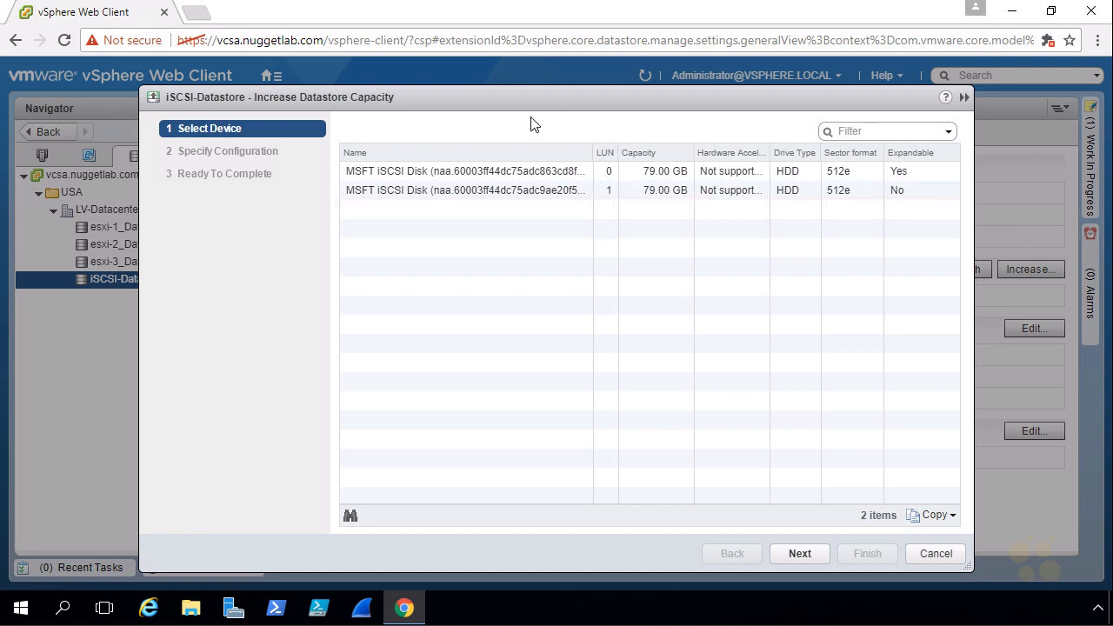
pyautogui.click(528, 172)
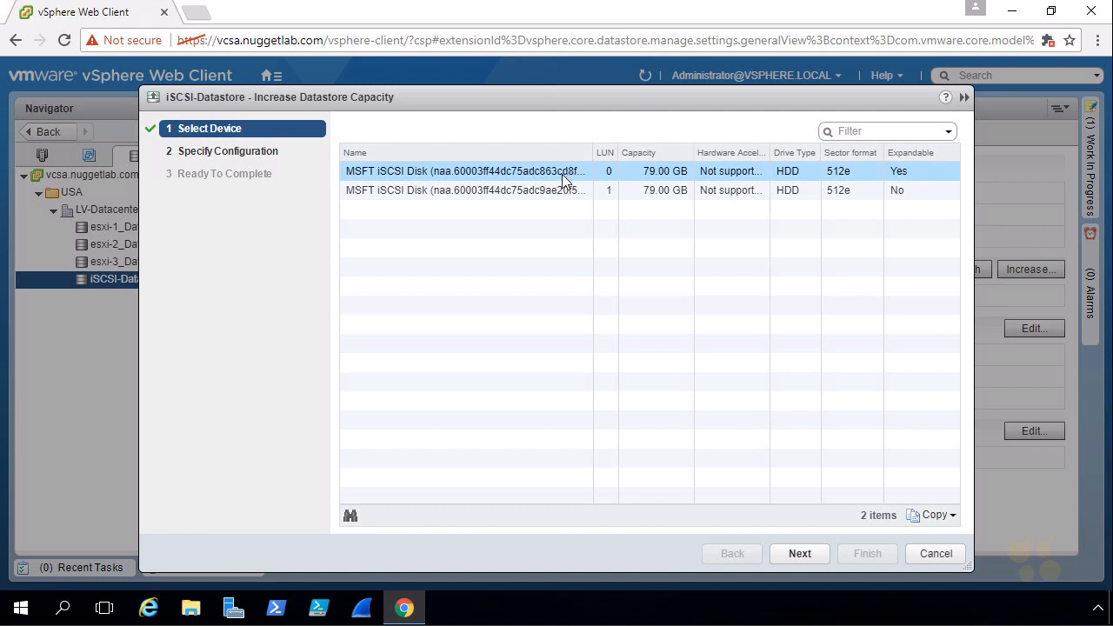
pyautogui.click(796, 549)
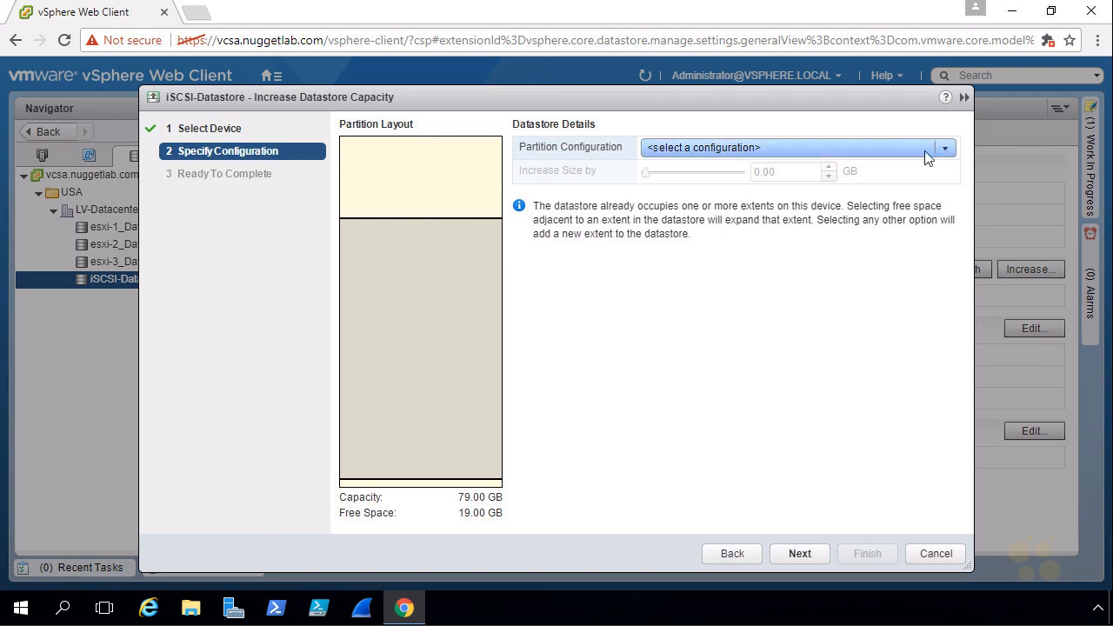
# - Configure the expansion to use 'Free space 19.00 GB' and increase the size by the full 19.00 GB
pyautogui.click(946, 148)
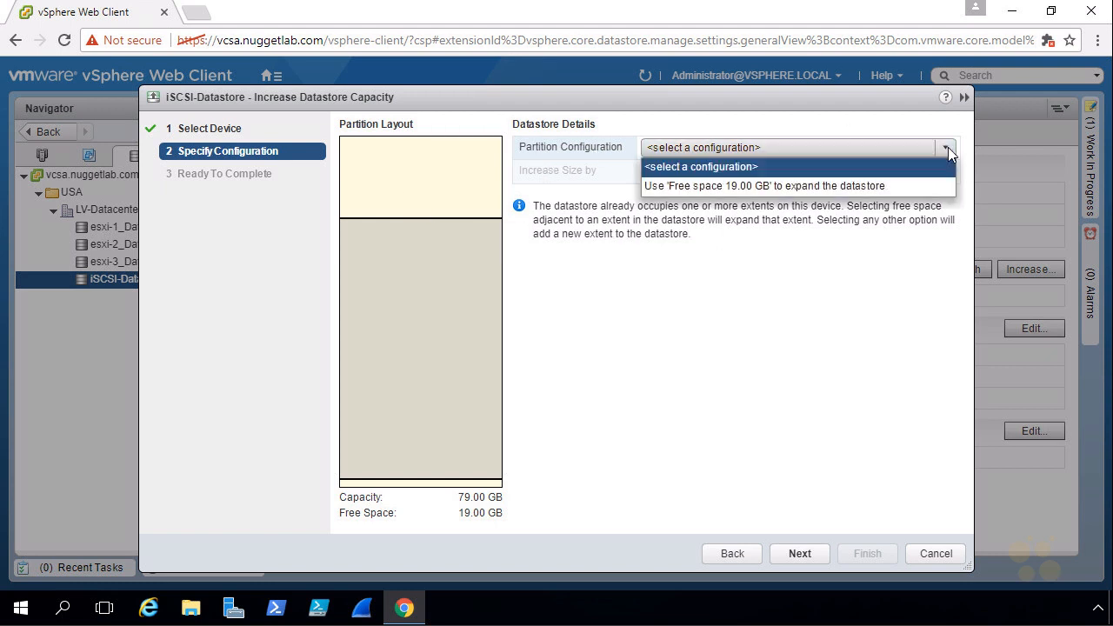
pyautogui.click(767, 185)
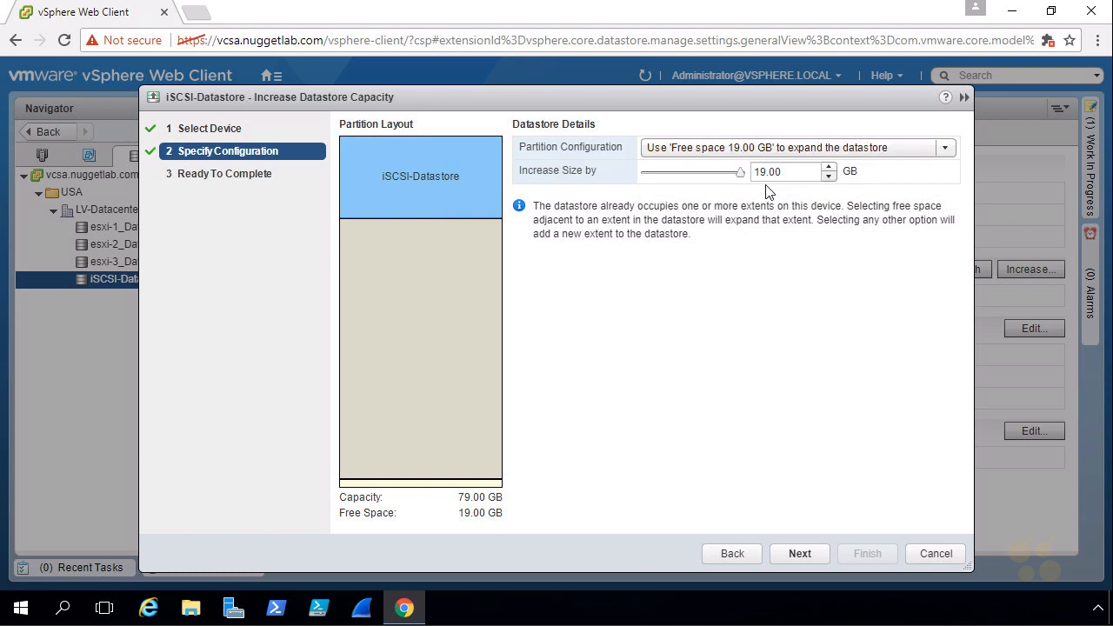
pyautogui.moveTo(793, 171); pyautogui.dragTo(755, 173)
pyautogui.write('1')
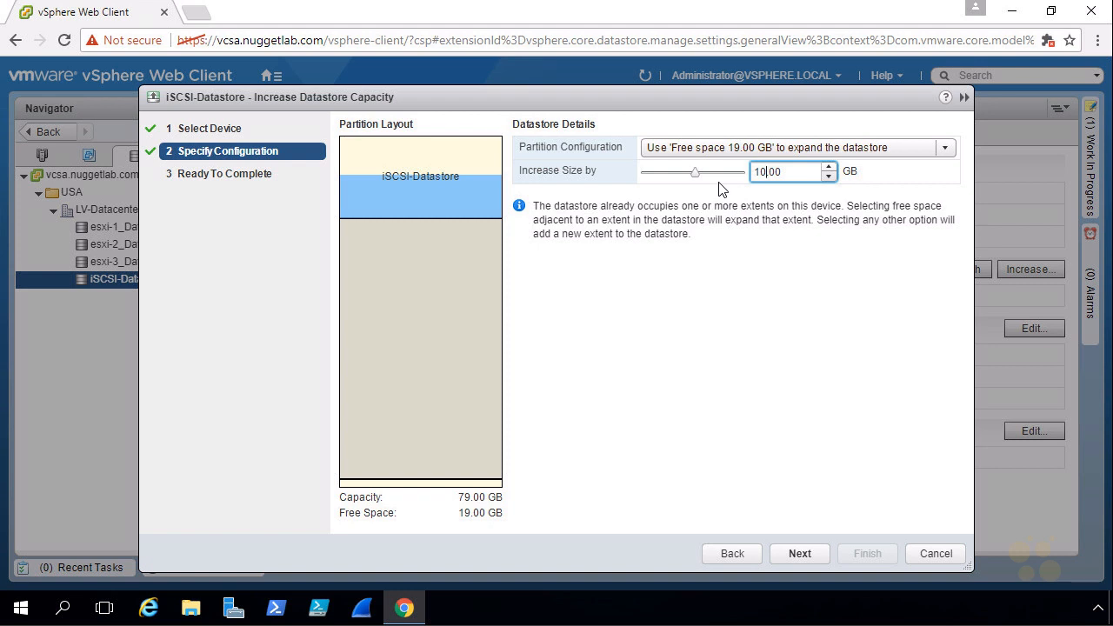
pyautogui.moveTo(696, 173); pyautogui.dragTo(742, 173)
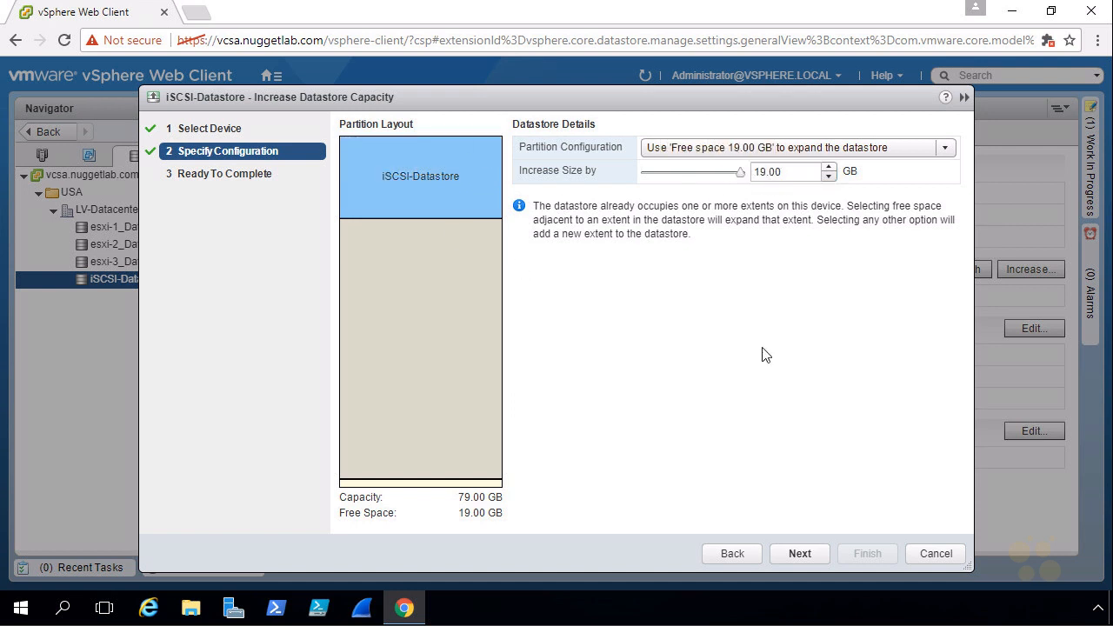
pyautogui.click(801, 553)
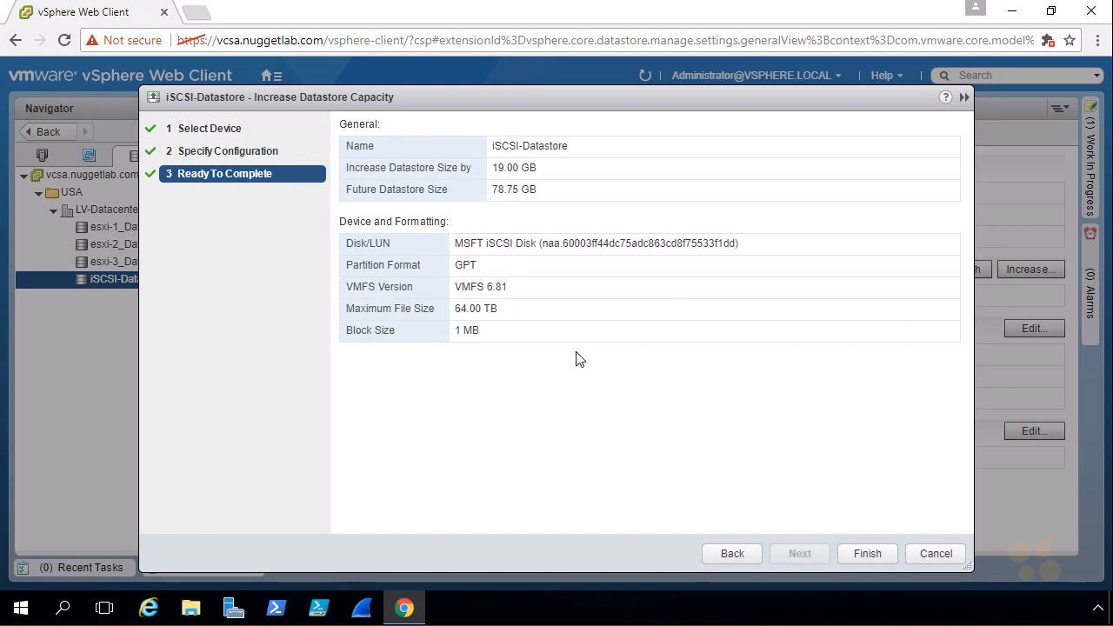
# - Review the future datastore size, complete the expansion, and check the datastore's total capacity
pyautogui.moveTo(540, 166); pyautogui.dragTo(483, 190)
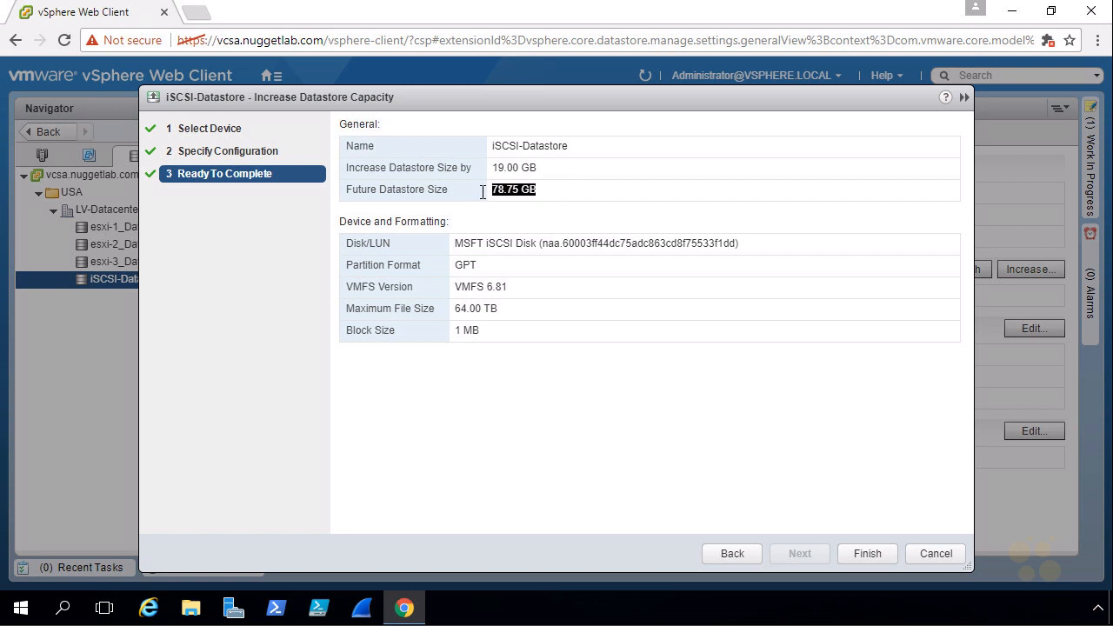
pyautogui.click(872, 554)
pyautogui.moveTo(580, 295); pyautogui.dragTo(635, 295)
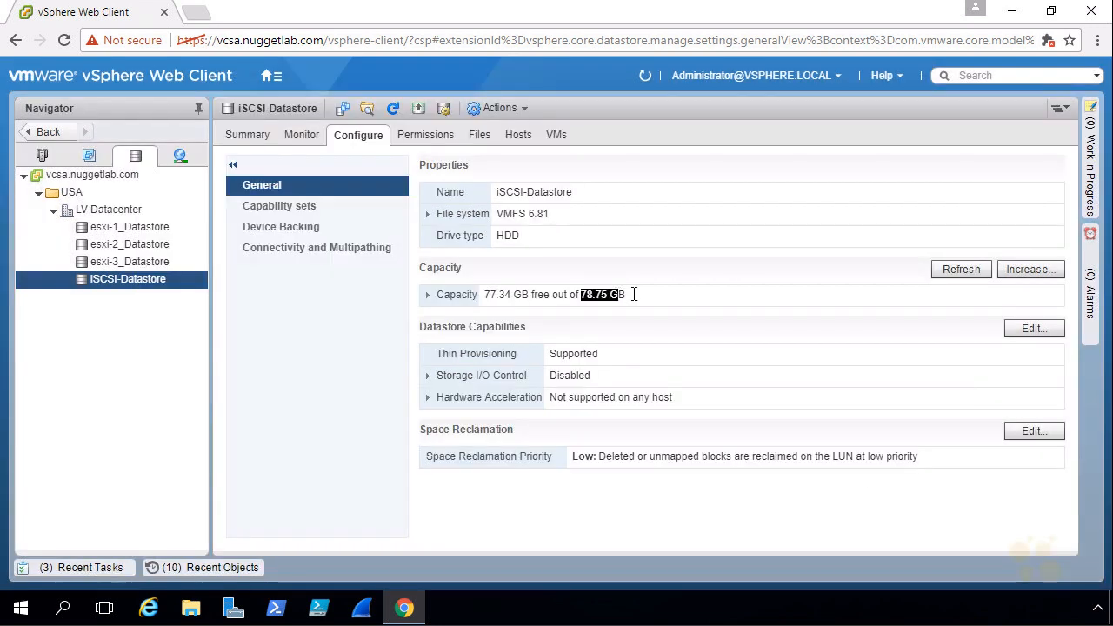
pyautogui.click(586, 305)
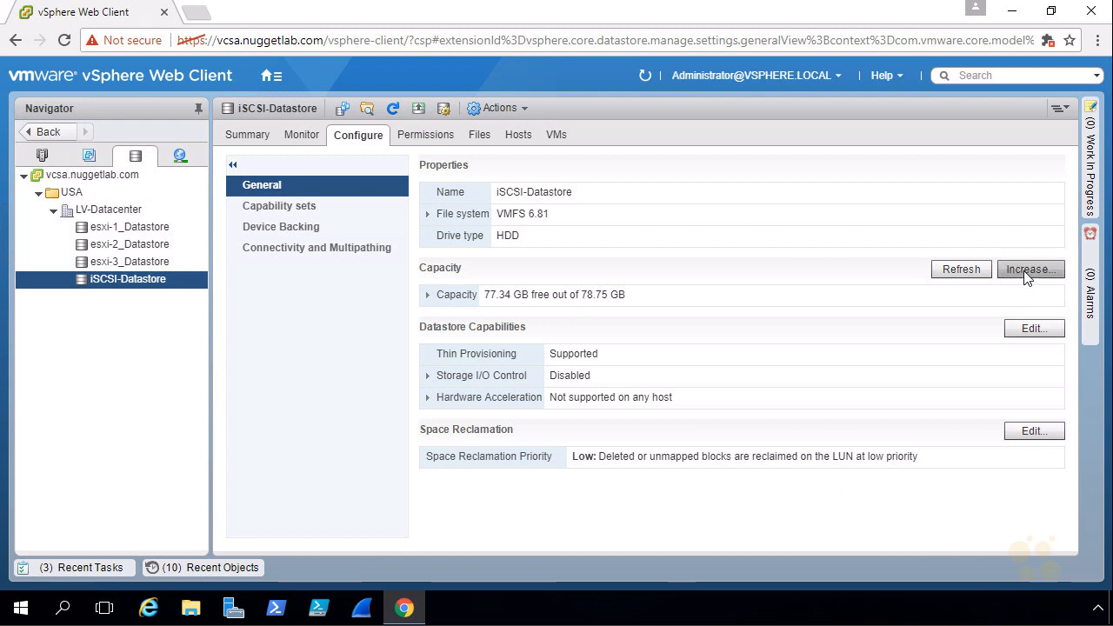
# - Start another capacity increase for iSCSI-Datastore, choosing the MSFT iSCSI Disk at LUN 1 as the device
pyautogui.click(418, 110)
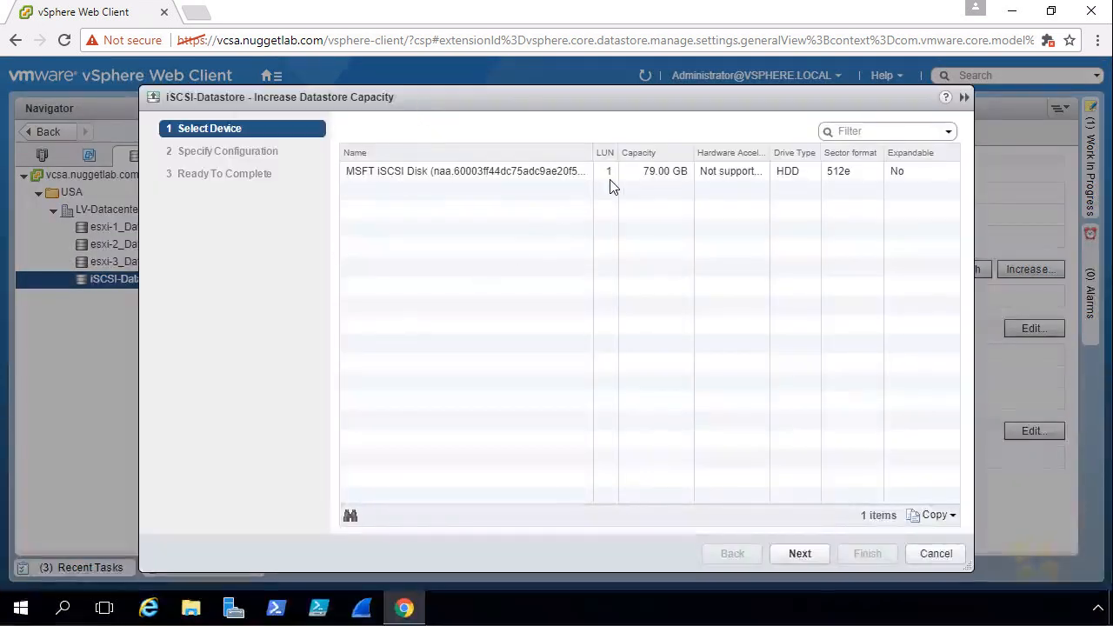
pyautogui.click(613, 177)
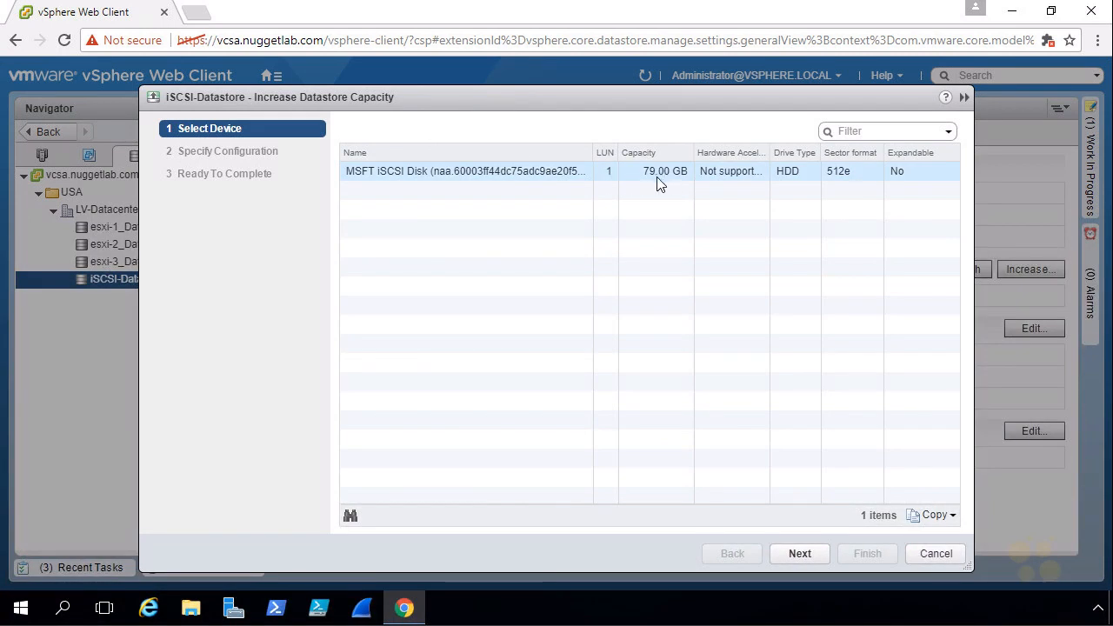
pyautogui.click(505, 179)
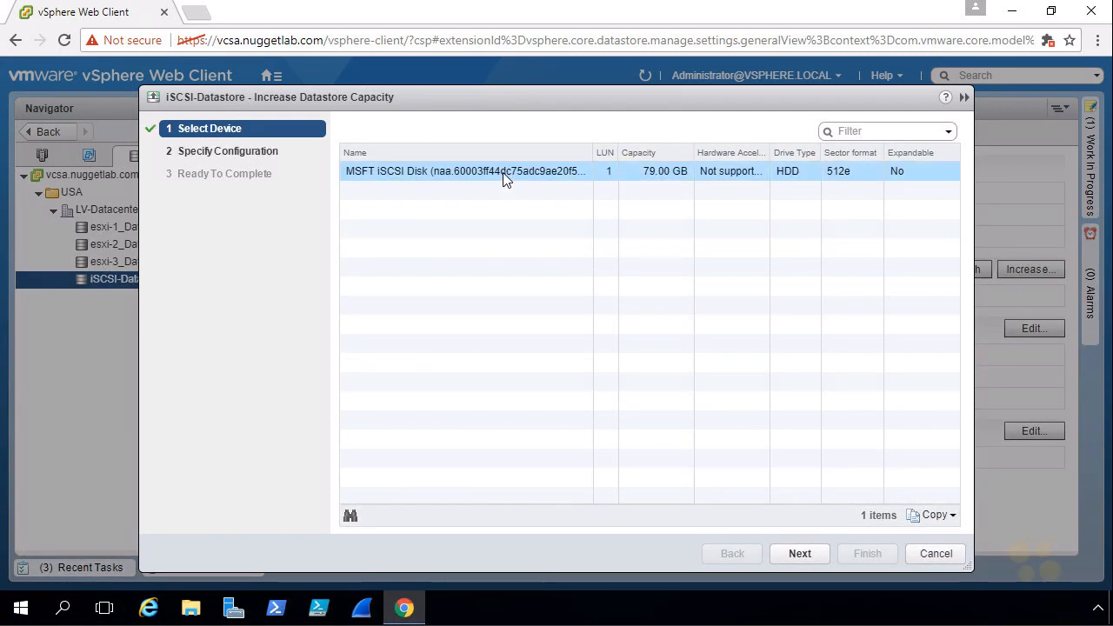
pyautogui.click(814, 558)
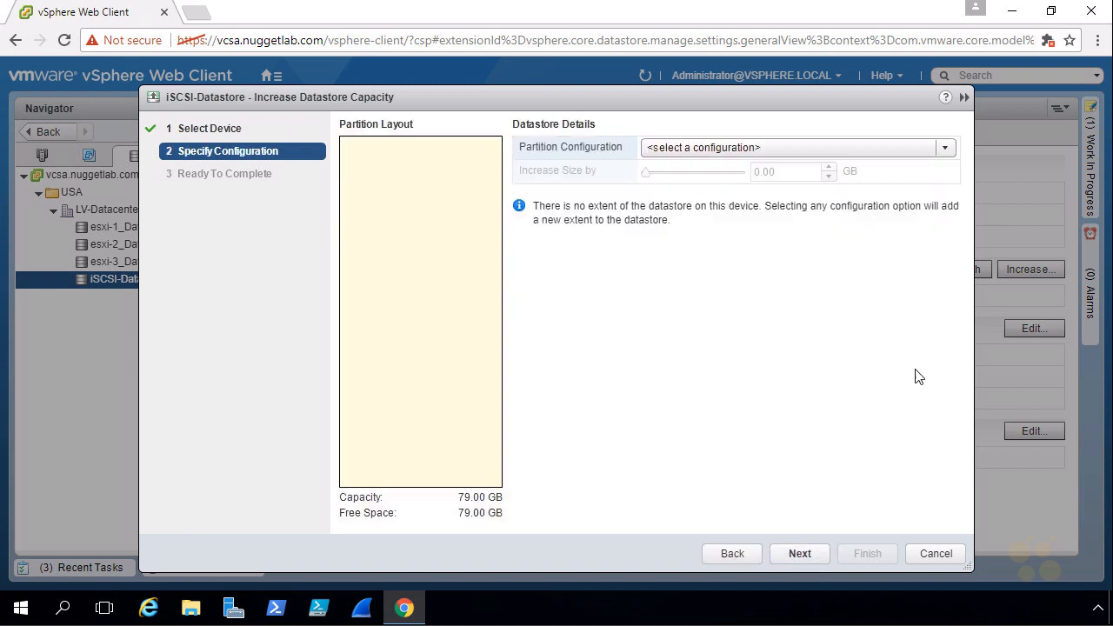
# - Configure the new extent to use all available partitions with a size increase of 79.00 GB
pyautogui.click(787, 149)
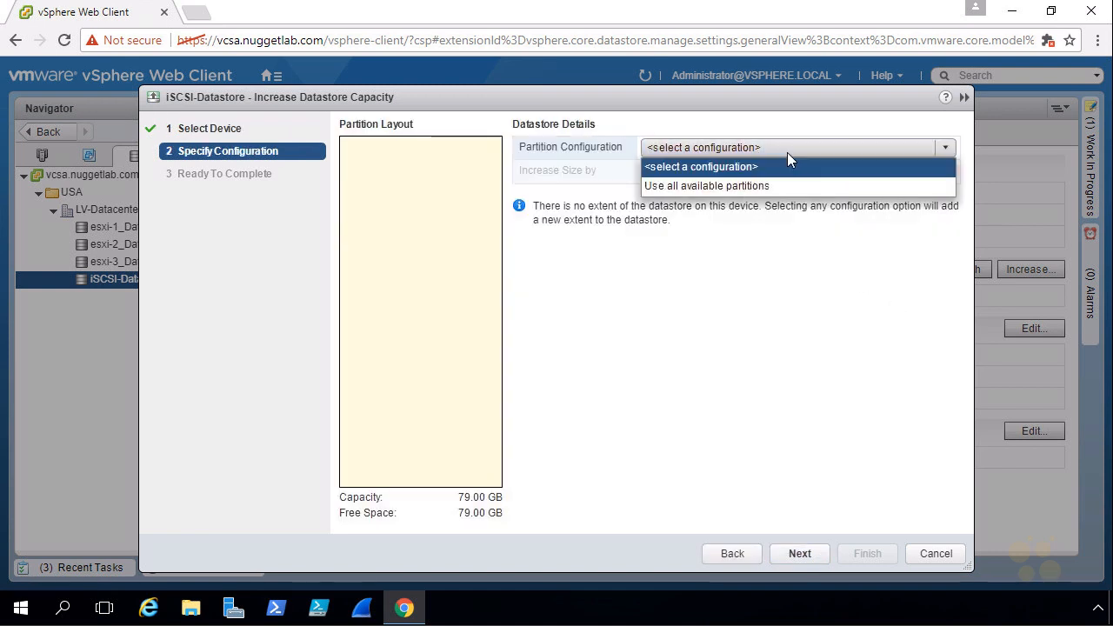
pyautogui.click(725, 186)
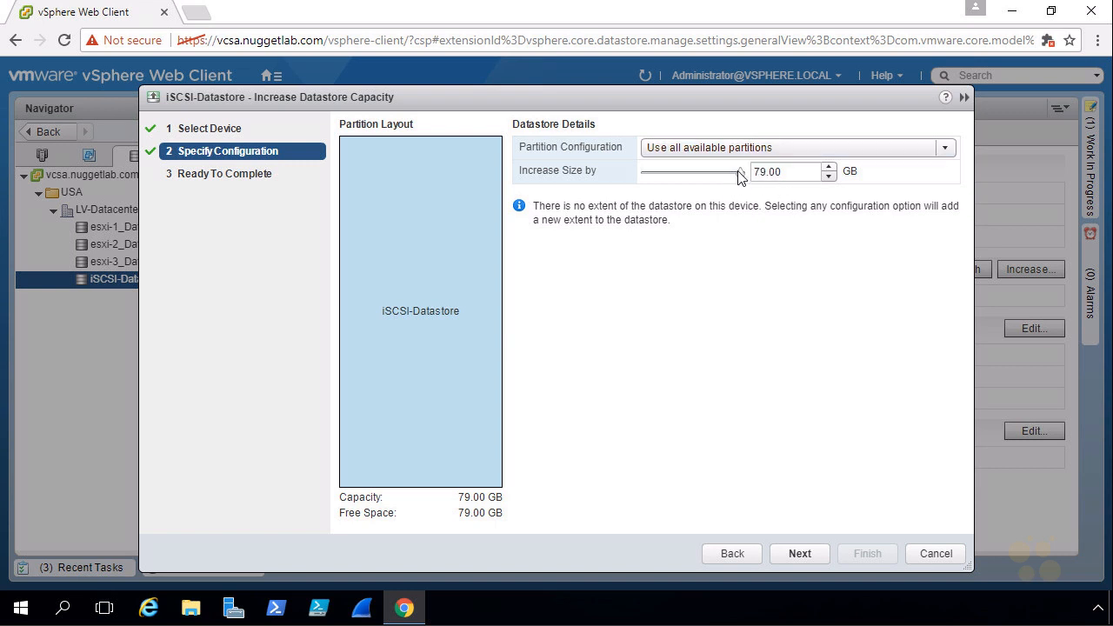
pyautogui.moveTo(740, 178); pyautogui.dragTo(763, 169)
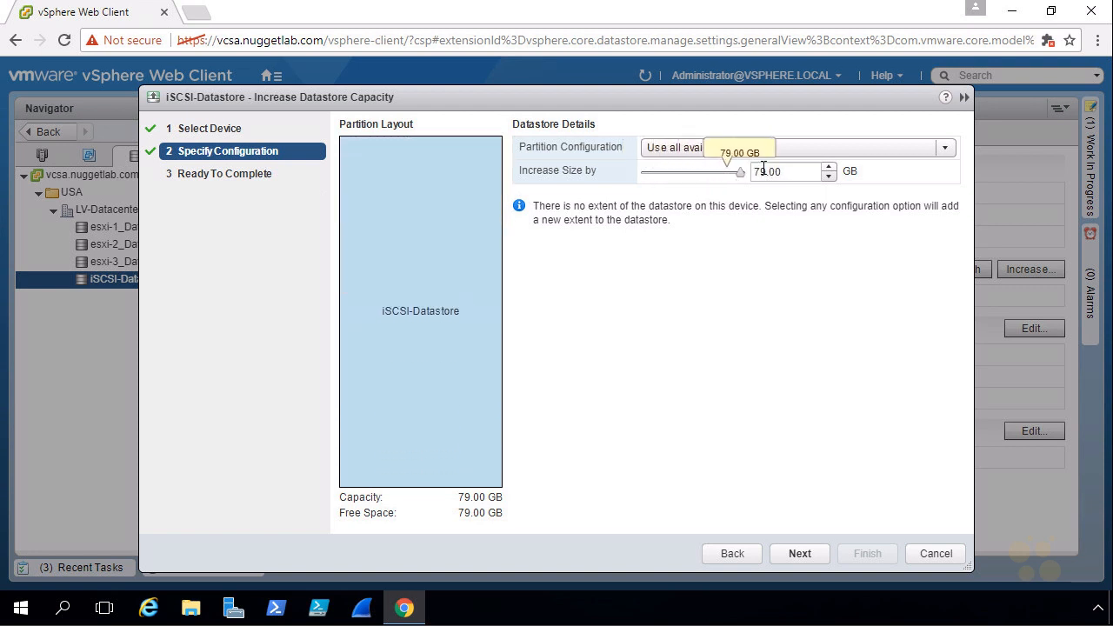
pyautogui.click(800, 553)
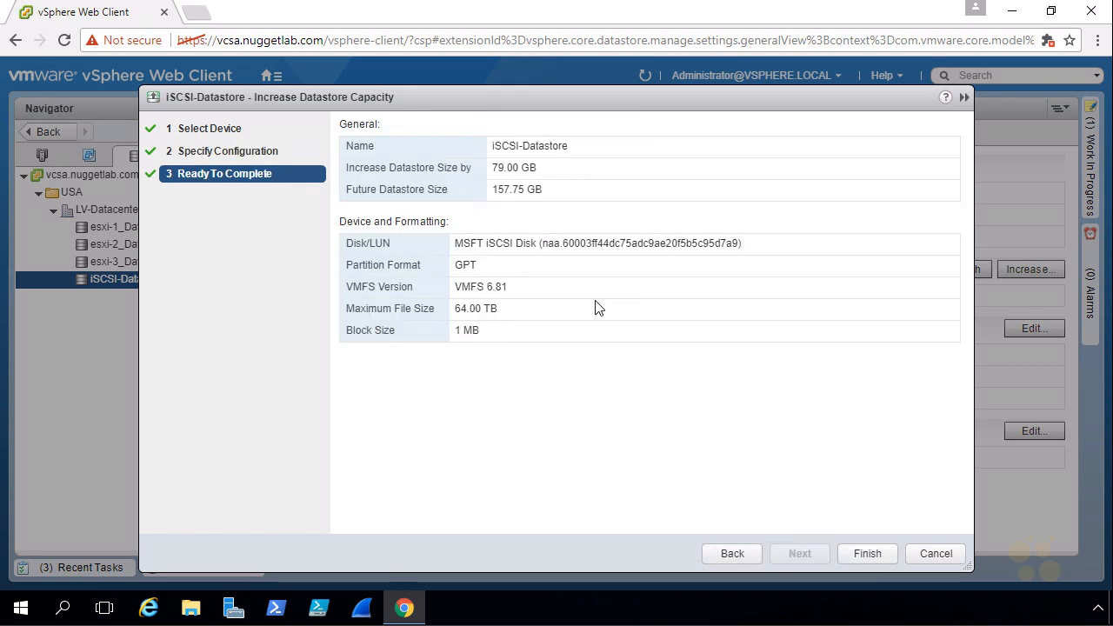
# - Review the future datastore size in the summary and complete the extension onto the second disk
pyautogui.moveTo(560, 191); pyautogui.dragTo(491, 196)
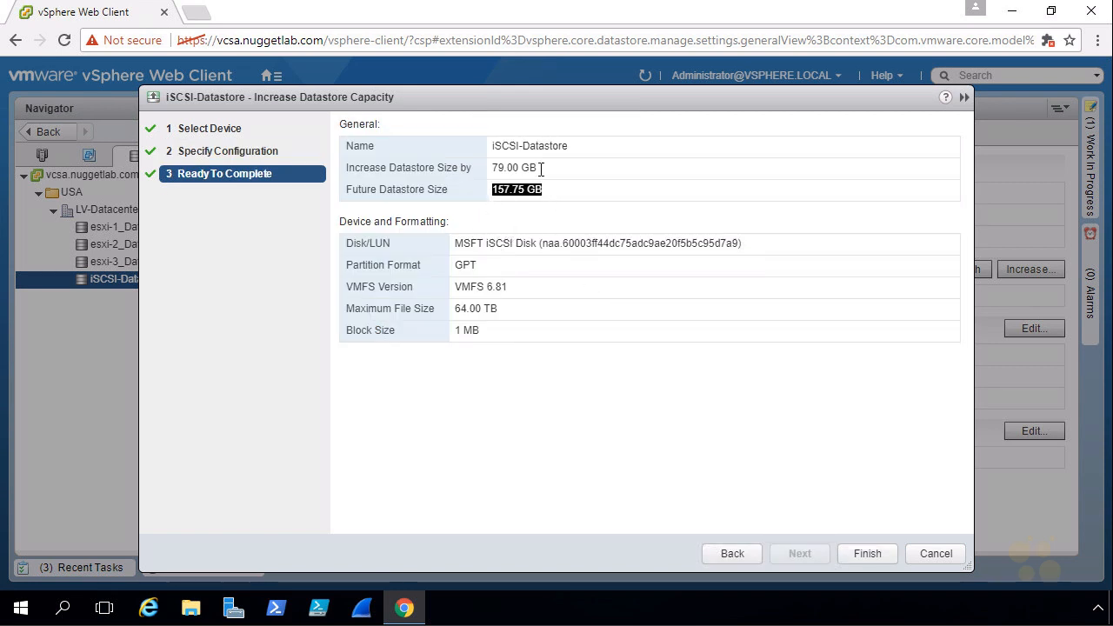
pyautogui.moveTo(538, 168); pyautogui.dragTo(823, 522)
pyautogui.click(866, 554)
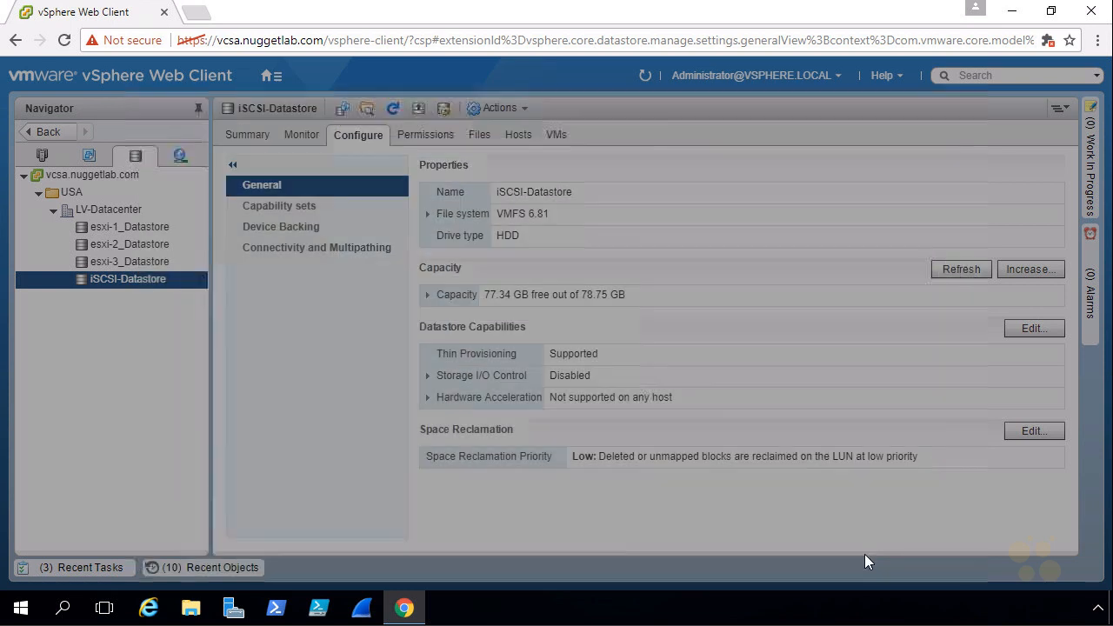
# - Check the recent tasks for the datastore extension and the updated total capacity of iSCSI-Datastore
pyautogui.click(81, 568)
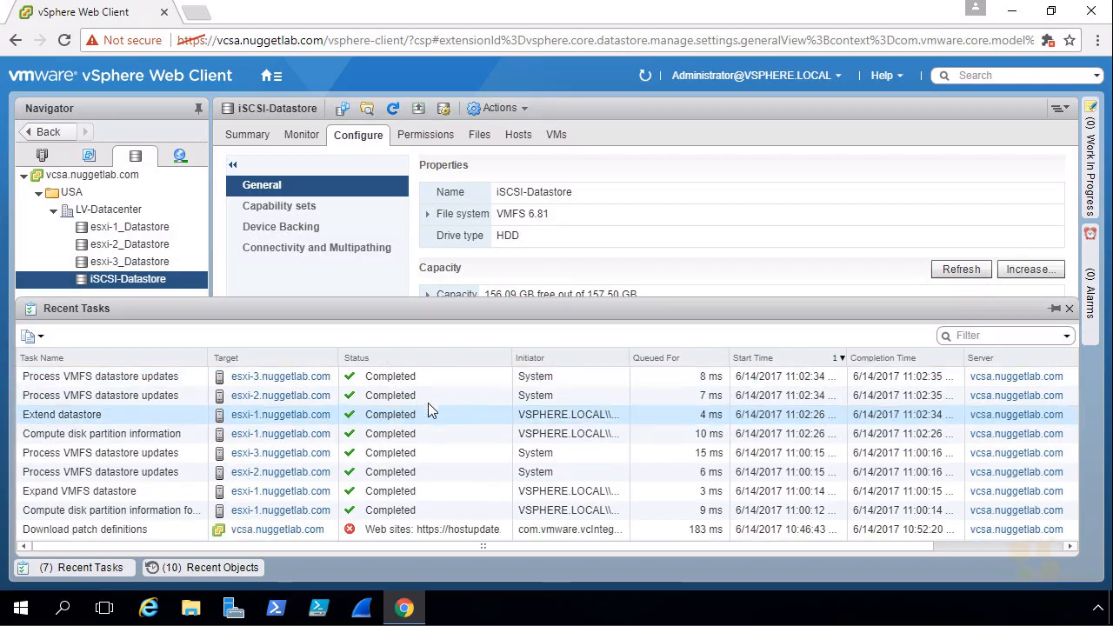
pyautogui.click(99, 567)
pyautogui.moveTo(591, 295)
pyautogui.mouseDown()
pyautogui.moveTo(660, 300)
pyautogui.moveTo(587, 303)
pyautogui.mouseUp()
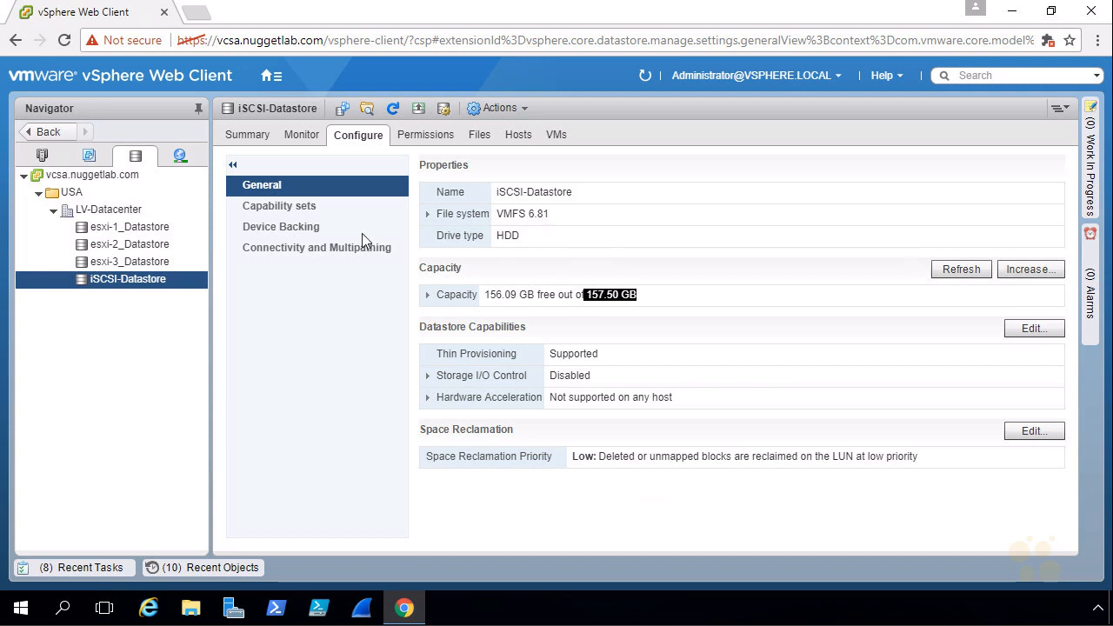
# - Examine the datastore's device backing extents and its host connectivity and multipathing details
pyautogui.click(279, 230)
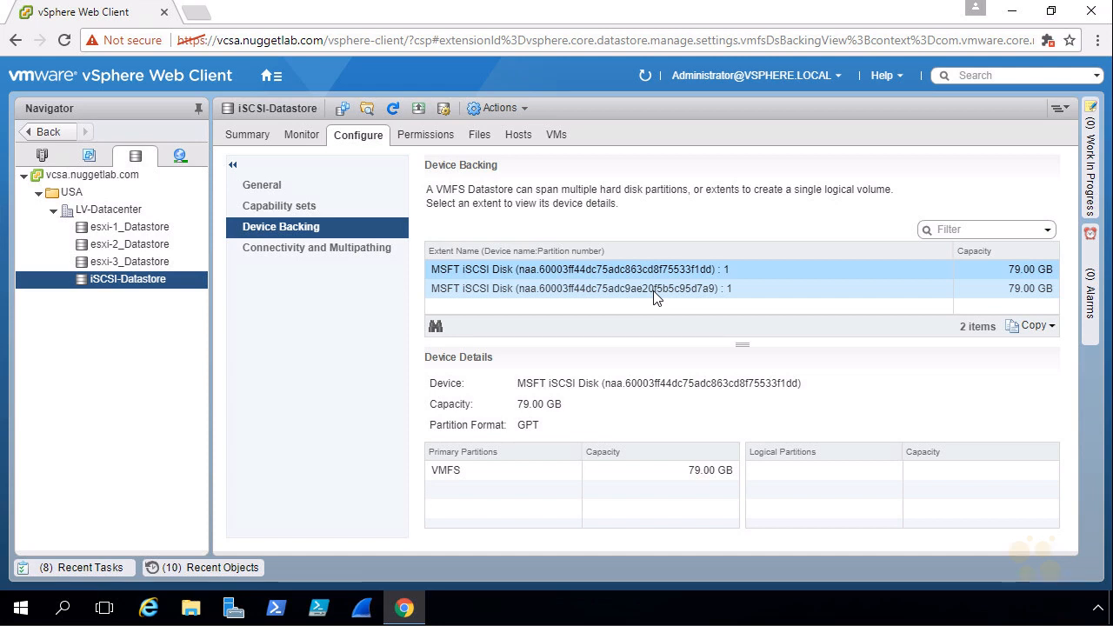
pyautogui.click(311, 249)
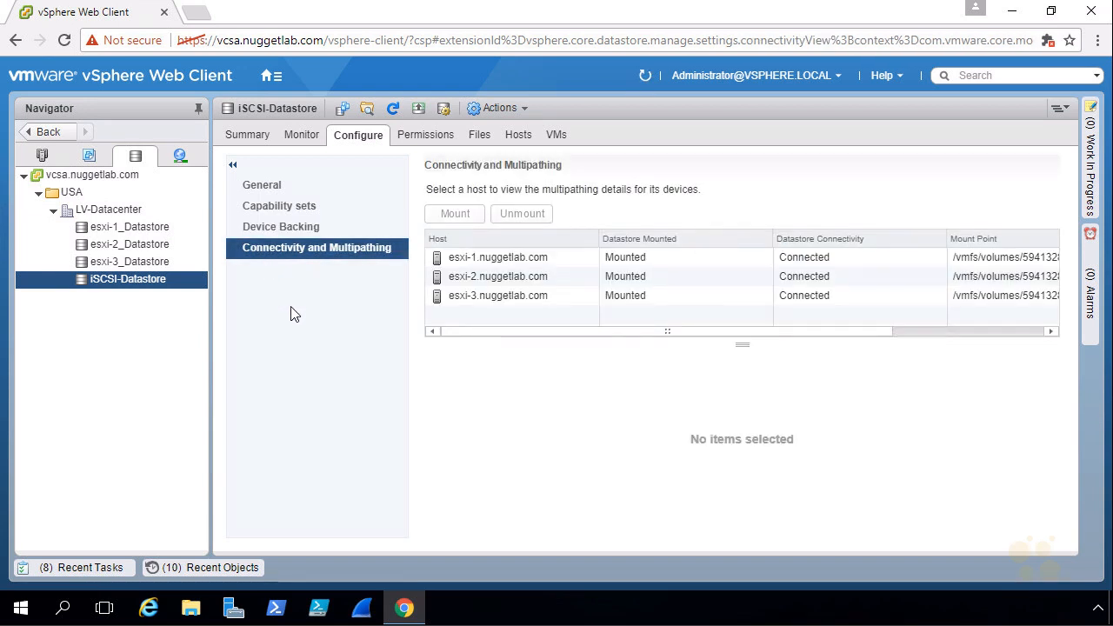